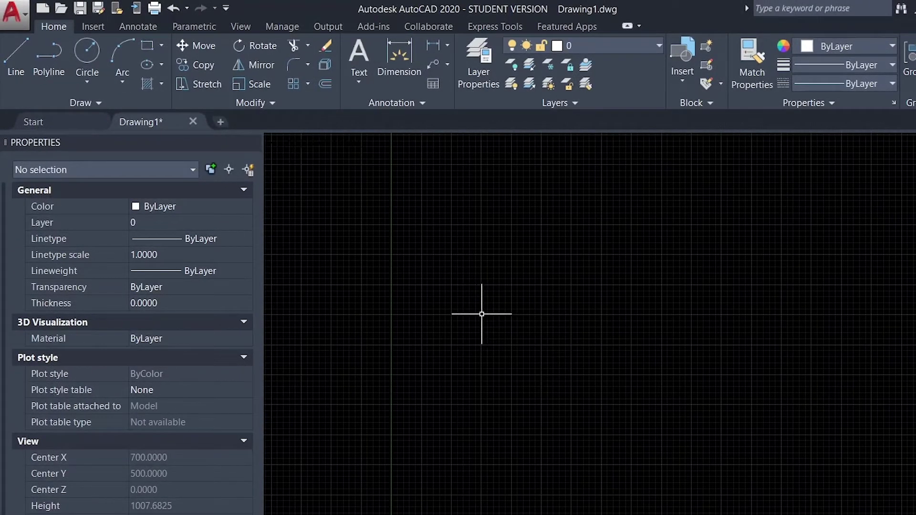
Step: Draw a single horizontal line across the drawing area with the Line command and Ortho mode on
click(13, 59)
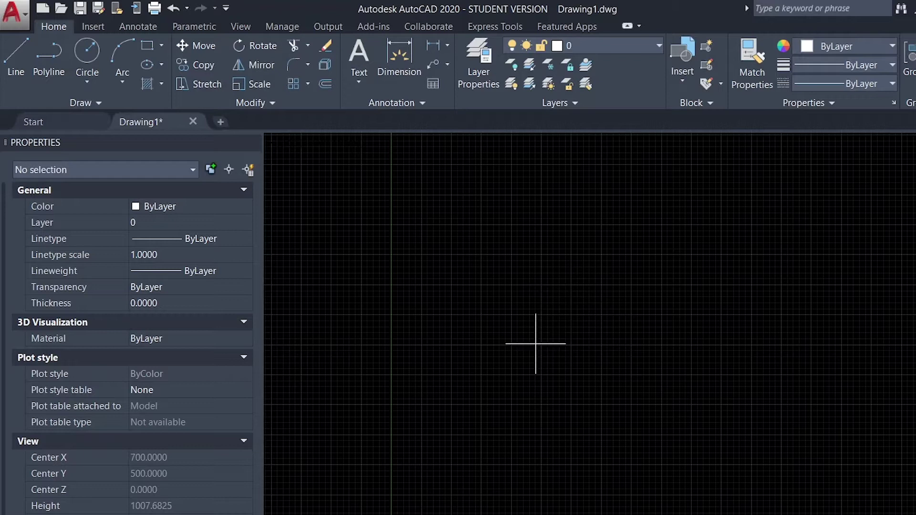
click(501, 390)
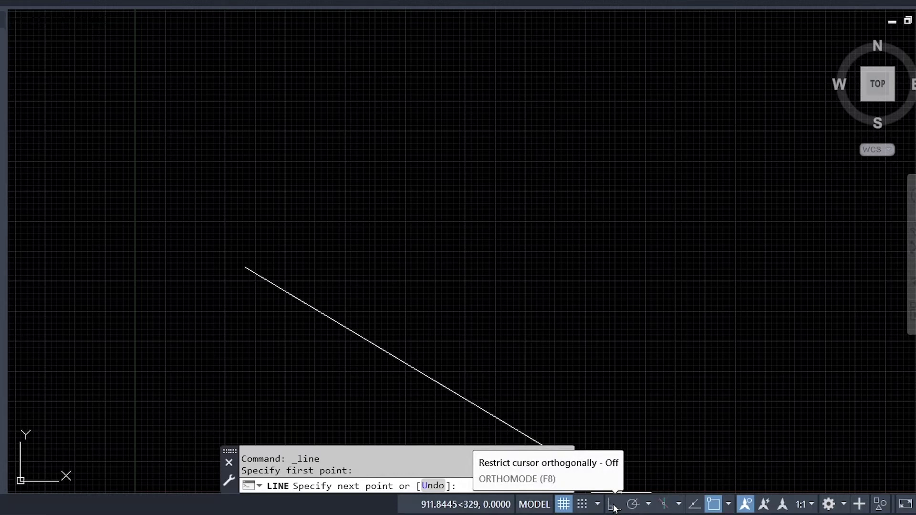
click(613, 505)
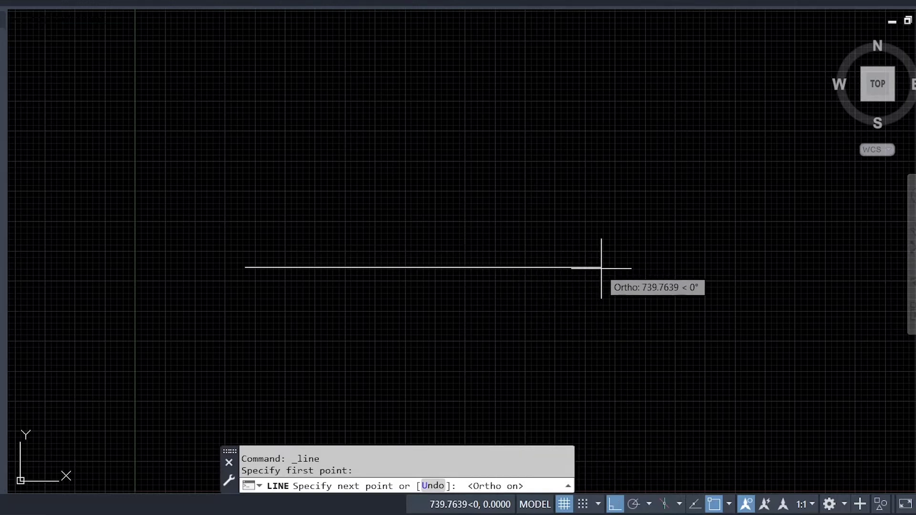
click(574, 266)
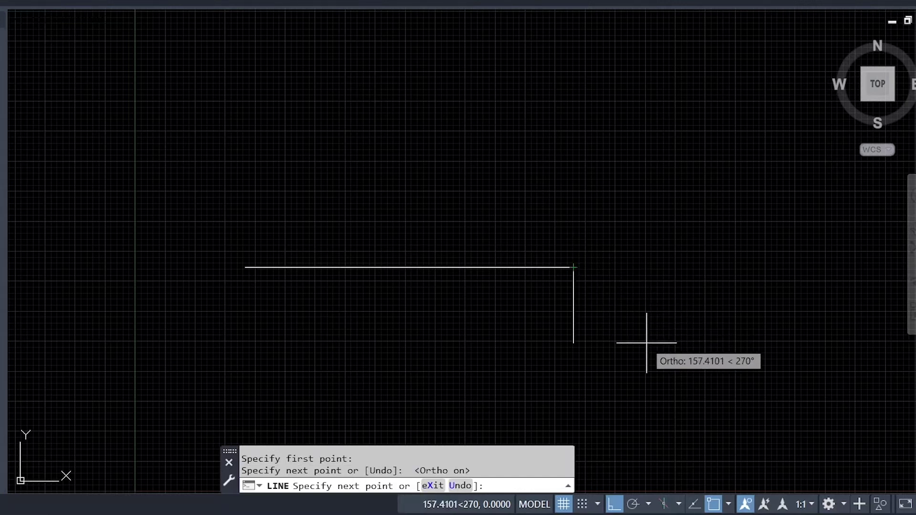
key(Escape)
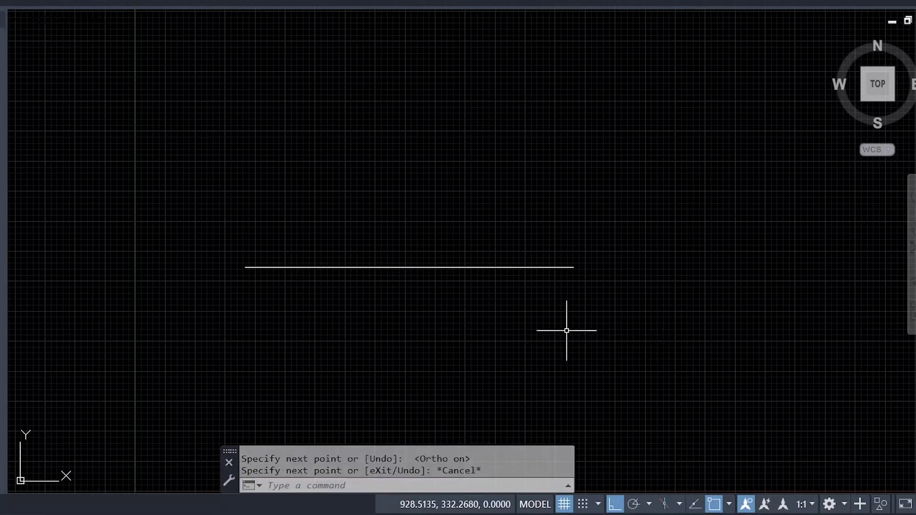
Step: Select the horizontal line with a crossing window to inspect it, and clear the selection
click(498, 318)
click(394, 202)
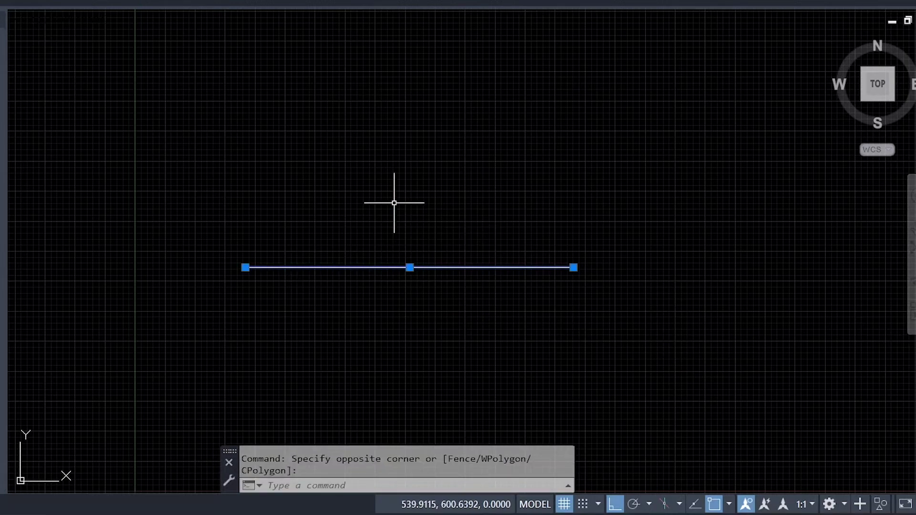
key(Escape)
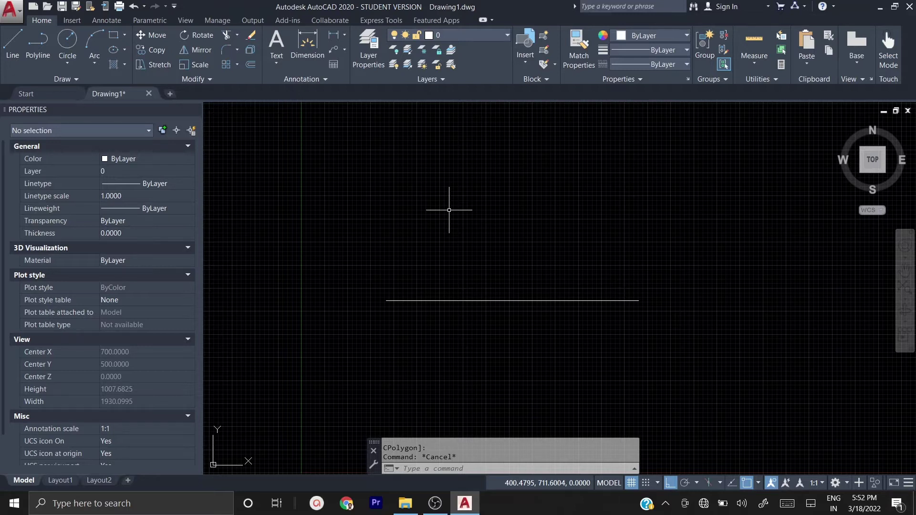
Step: With Ortho mode off, draw a single line above the horizontal one, sloping upward to the right
text(L)
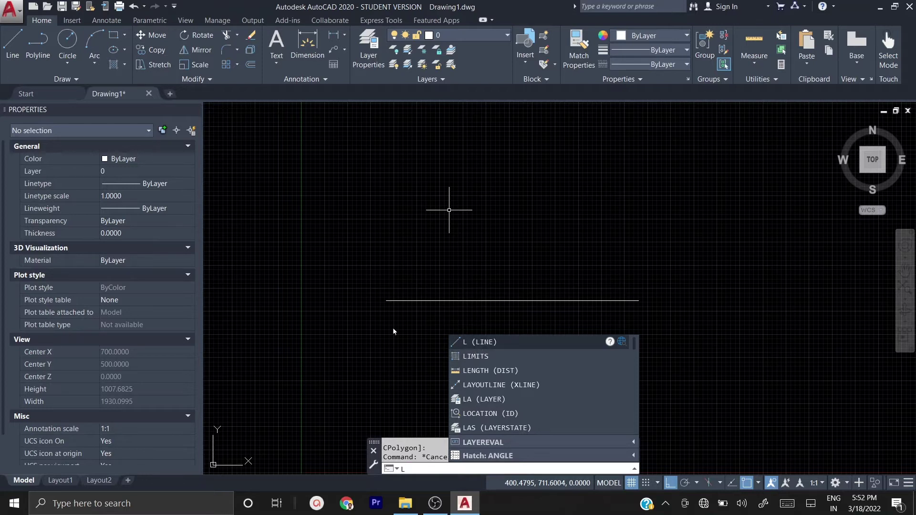
key(Return)
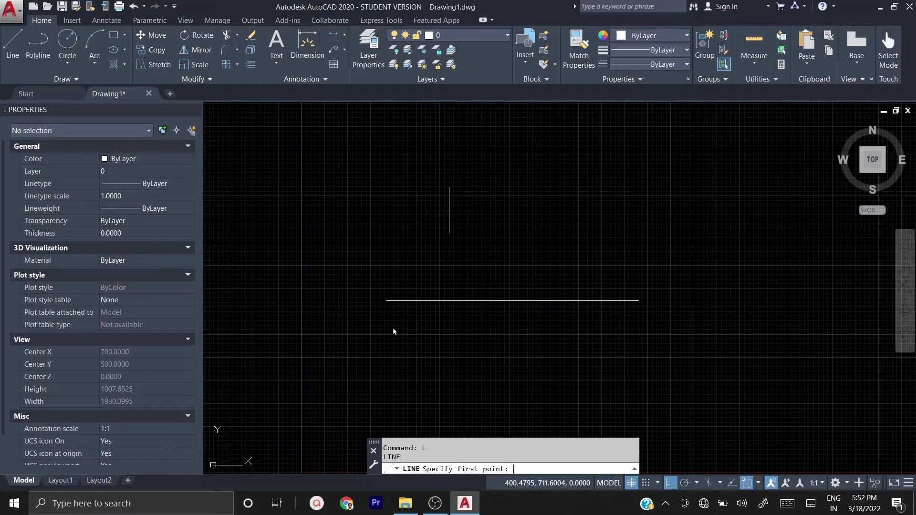
click(384, 254)
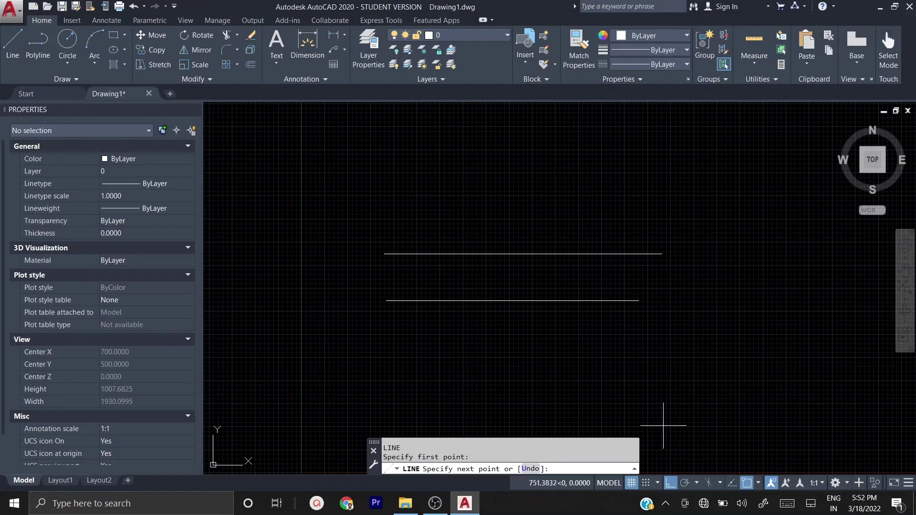
click(669, 485)
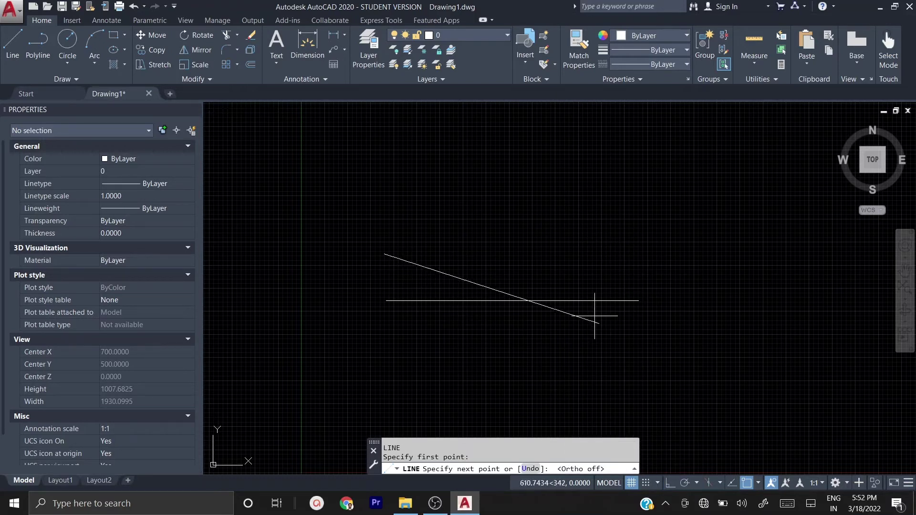
click(628, 144)
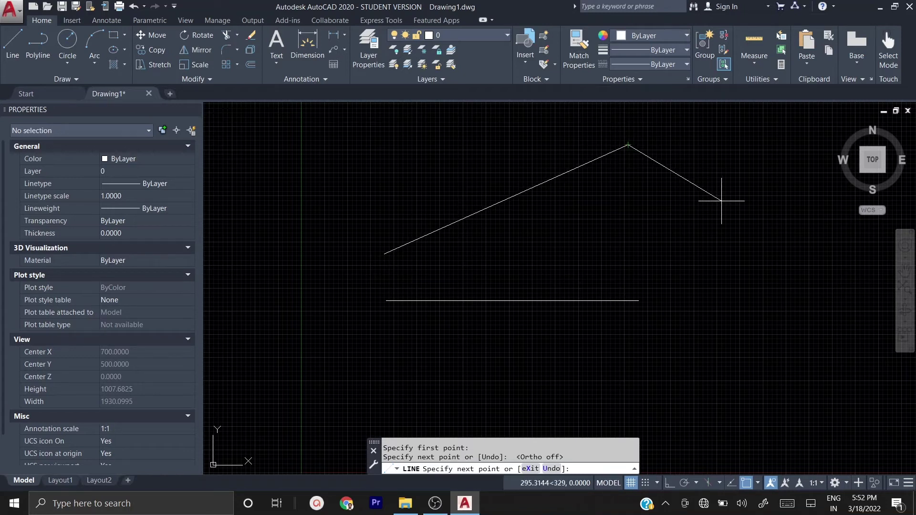
key(Escape)
Step: Start a polyline above the sloped line with a long horizontal first segment running right, using Ortho mode
middle_drag(638, 212, 485, 300)
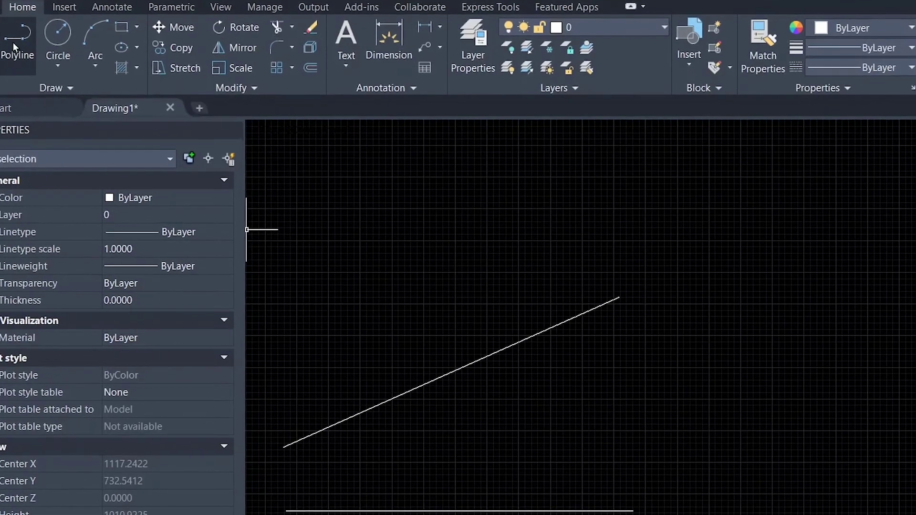
click(21, 42)
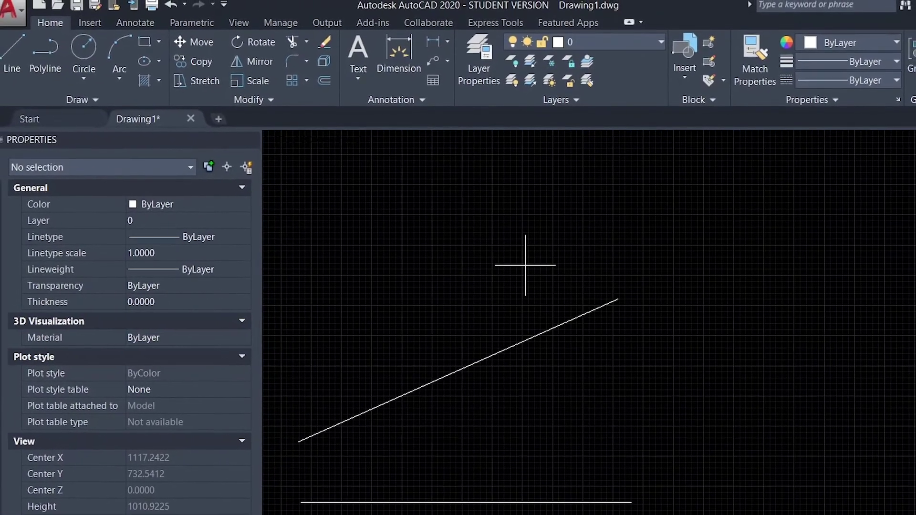
click(353, 218)
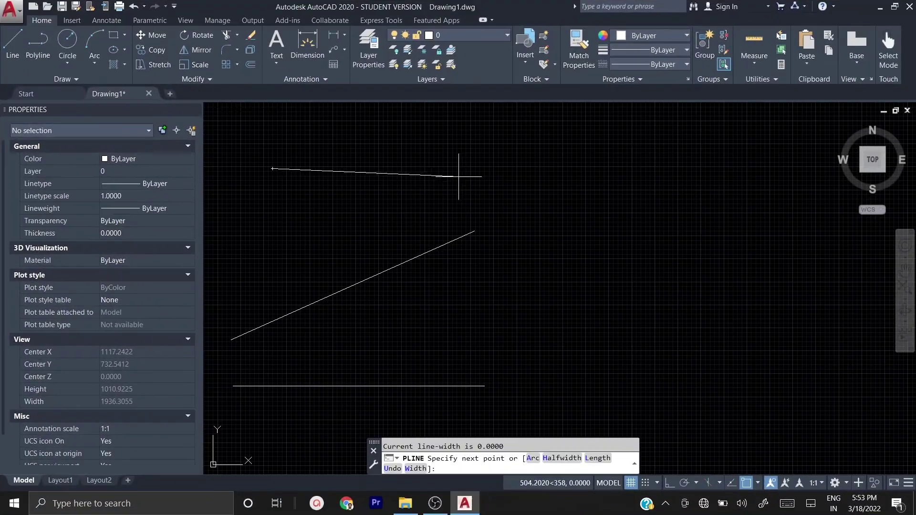
click(670, 483)
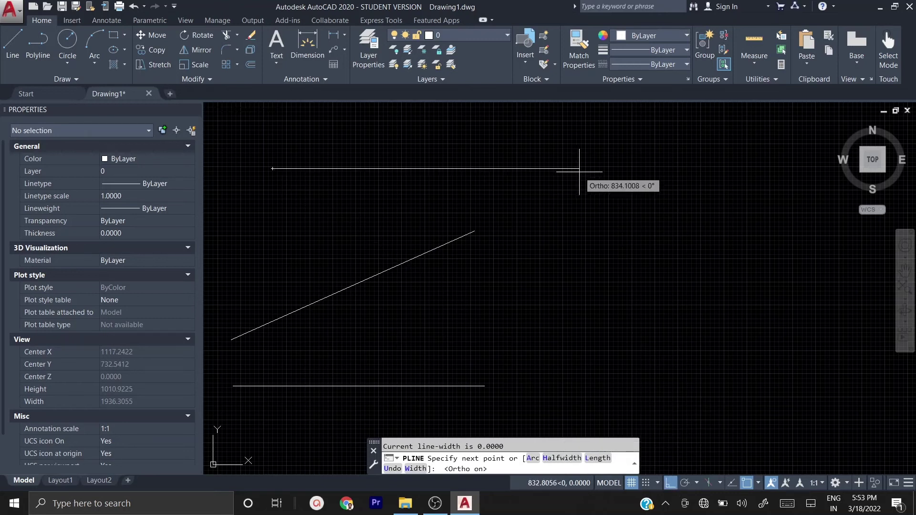
click(594, 169)
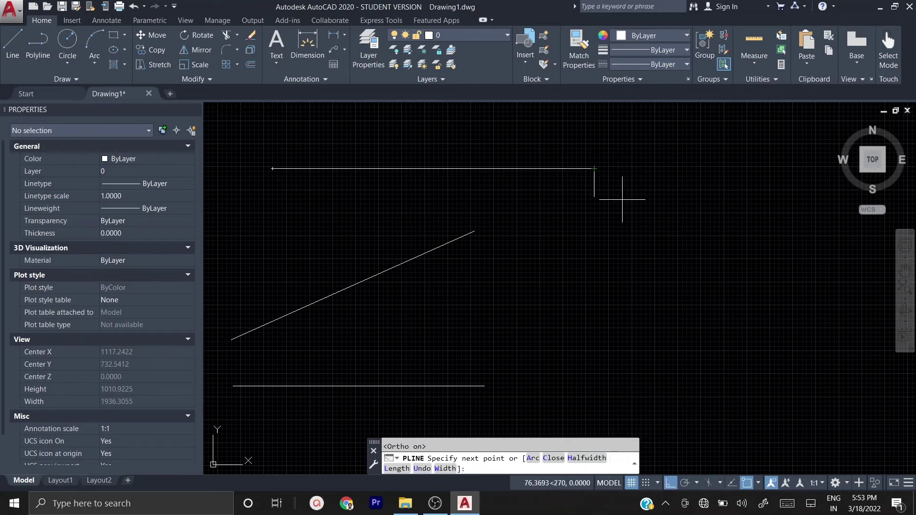
Step: Continue the polyline with three free-angle zigzag segments down, up and down, and finish it with an Ortho horizontal segment running left
click(670, 484)
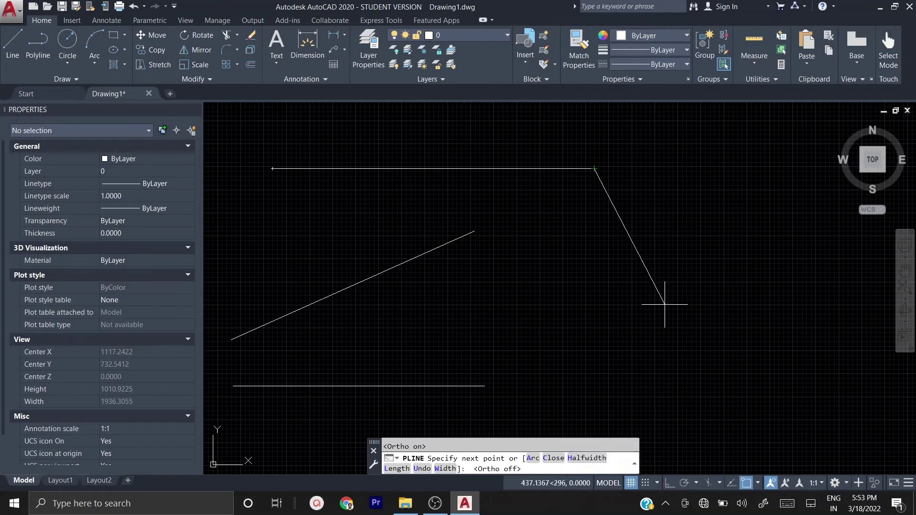
click(695, 299)
click(762, 131)
click(835, 358)
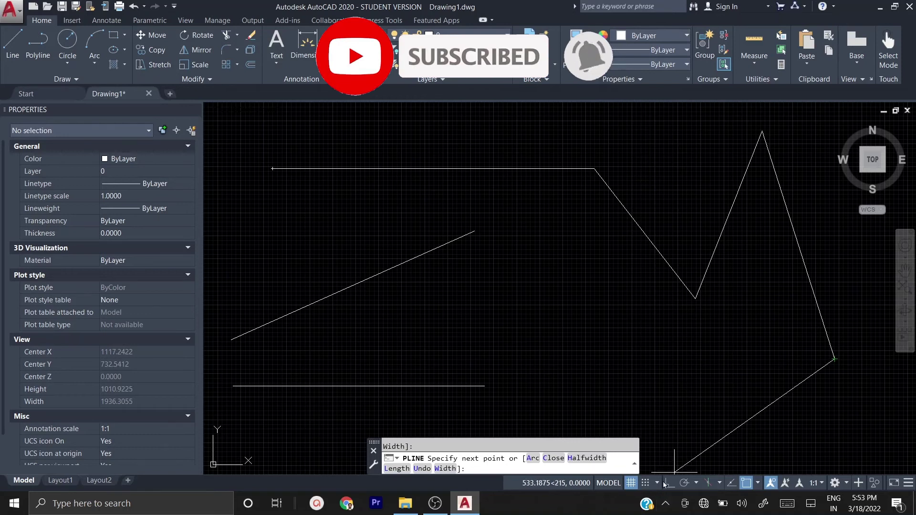
key(F8)
click(562, 358)
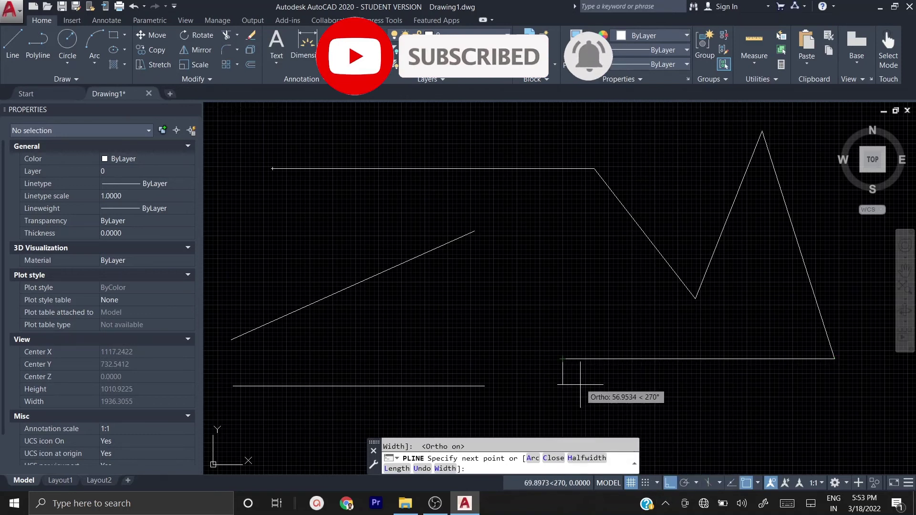
key(Escape)
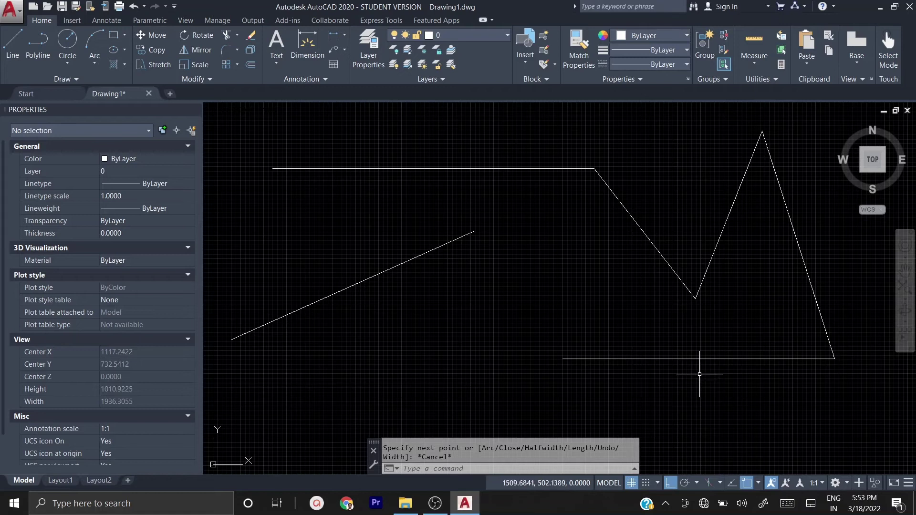
Step: Select the polyline by its first segment to check whether its segments form one object, and deselect it
click(546, 185)
click(511, 143)
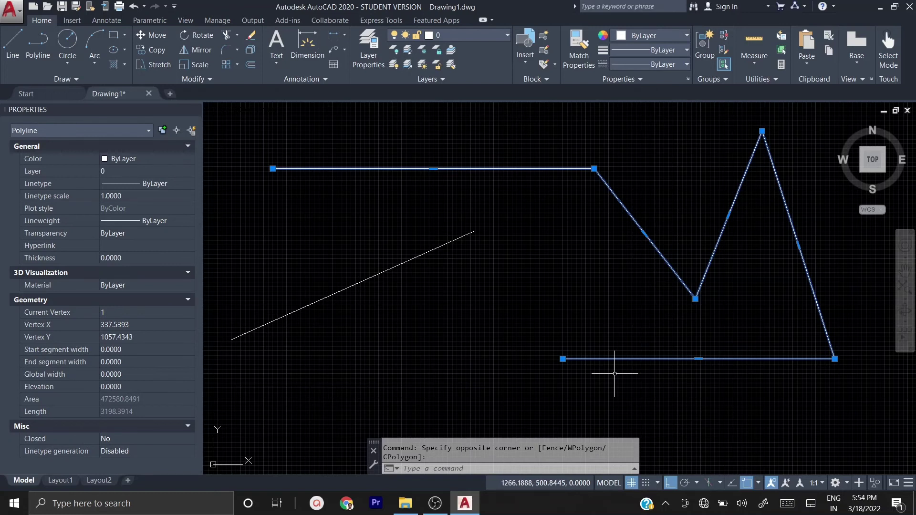
key(Escape)
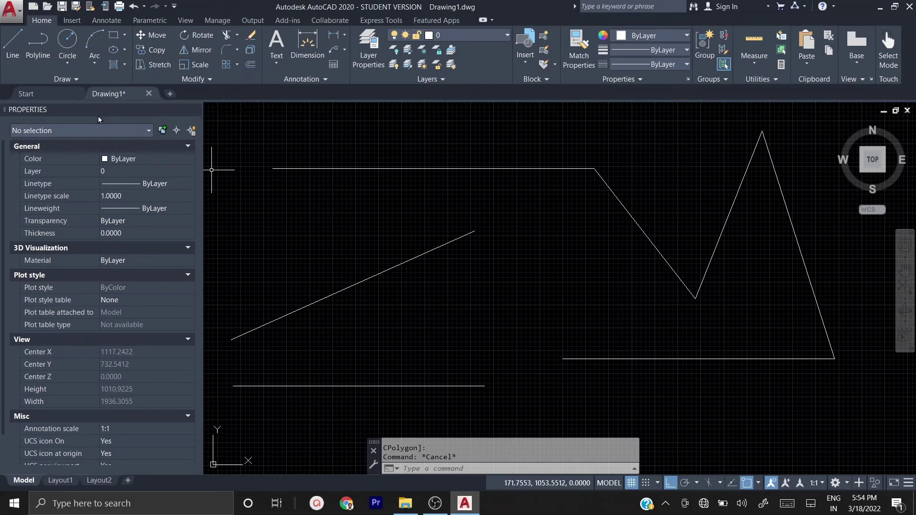
Step: Draw a stepped chain of three Ortho lines below the polyline: about 527 units right, 318 down and 453 right
click(11, 45)
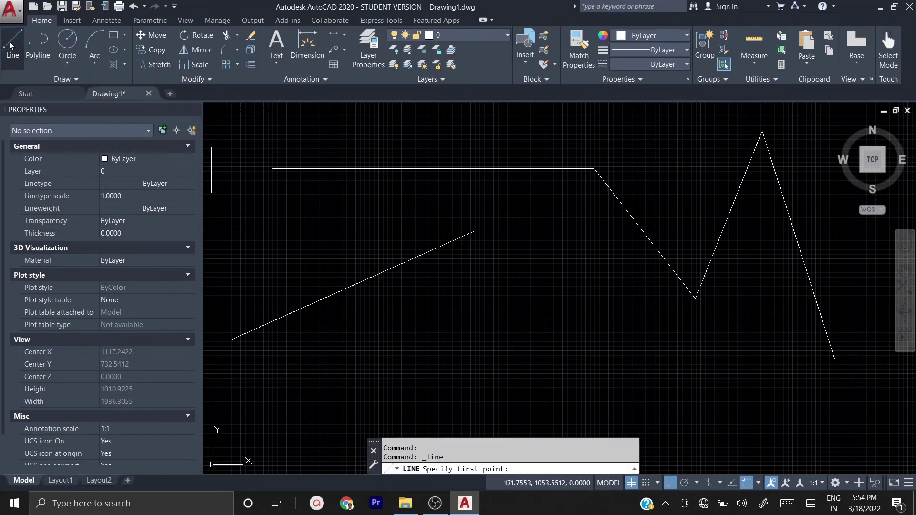
click(275, 220)
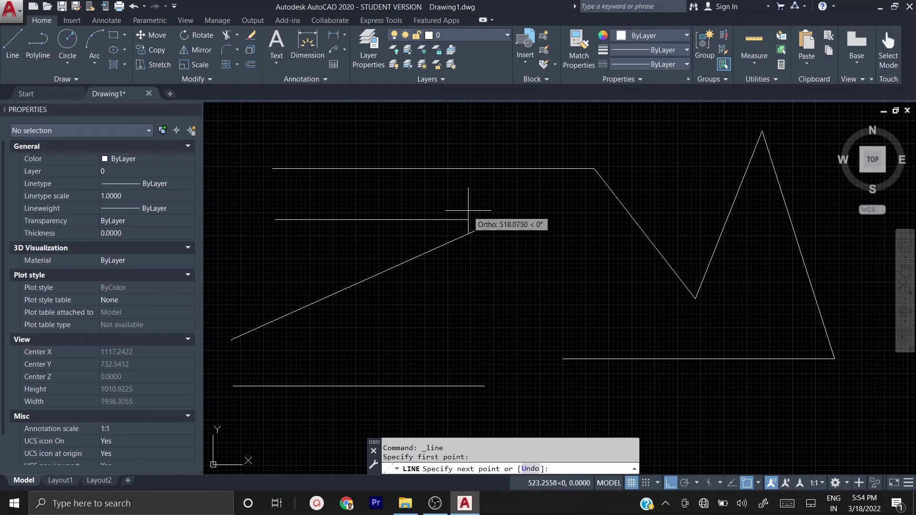
click(472, 335)
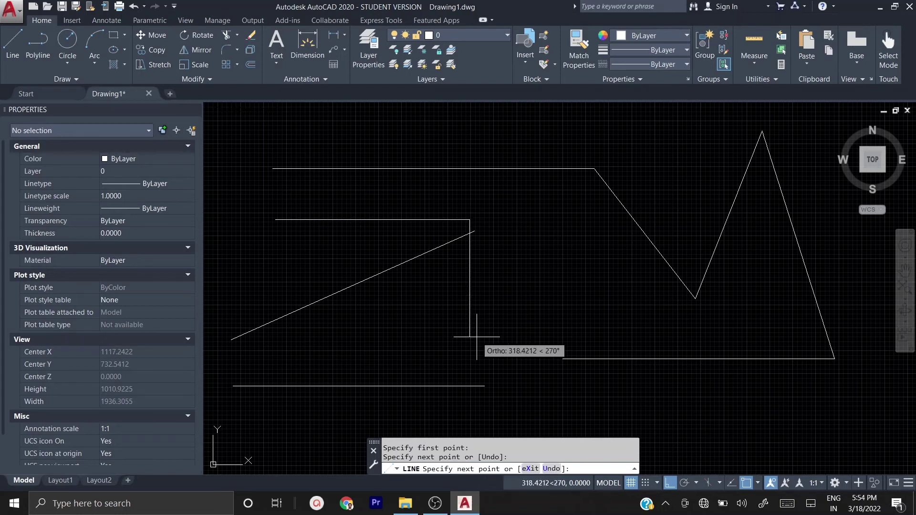
click(471, 337)
click(636, 332)
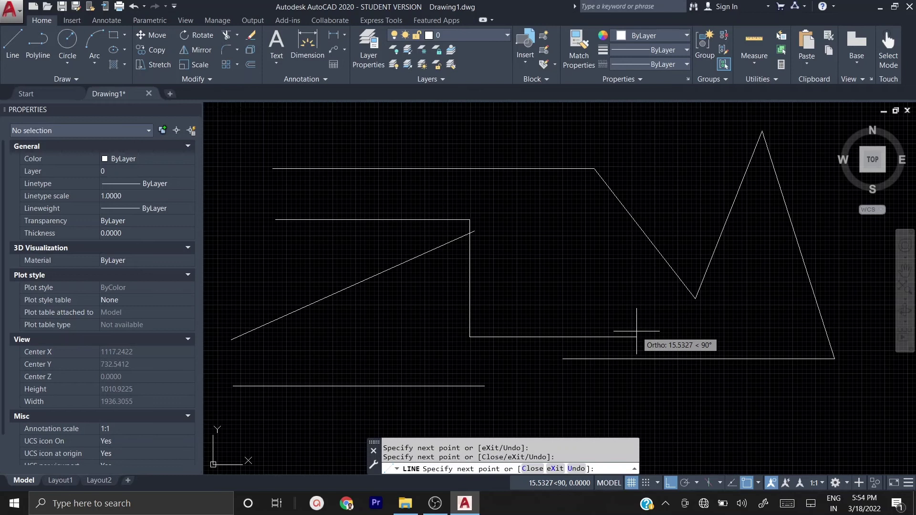
key(Escape)
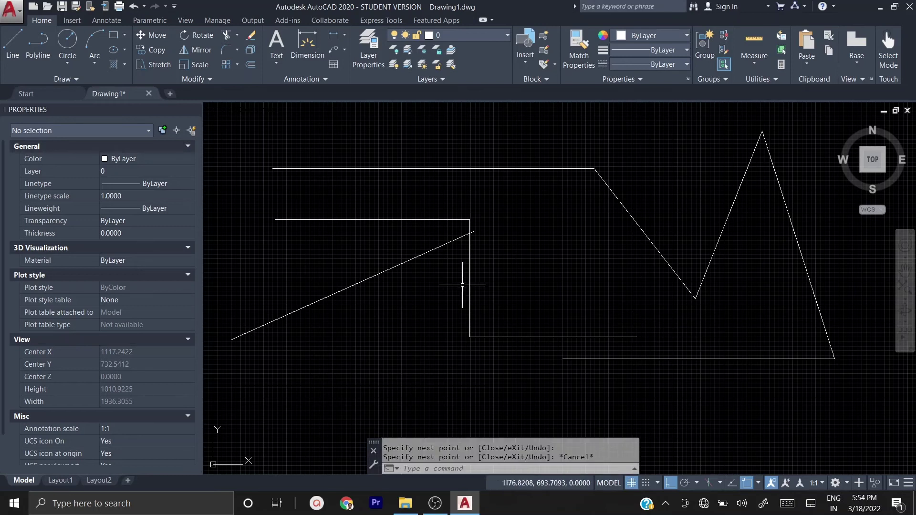
Step: Select and deselect each of the three stepped line segments in turn to check whether they are separate objects
click(383, 250)
click(341, 202)
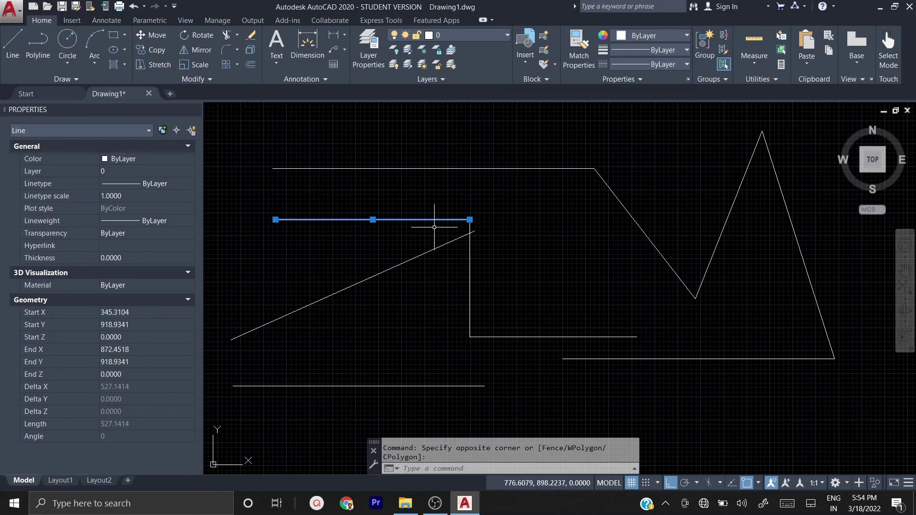
key(Escape)
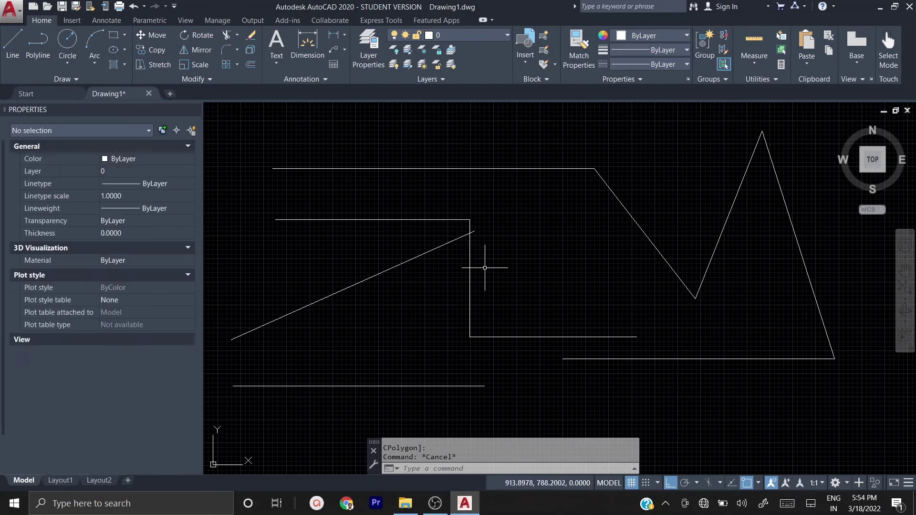
click(474, 266)
click(448, 273)
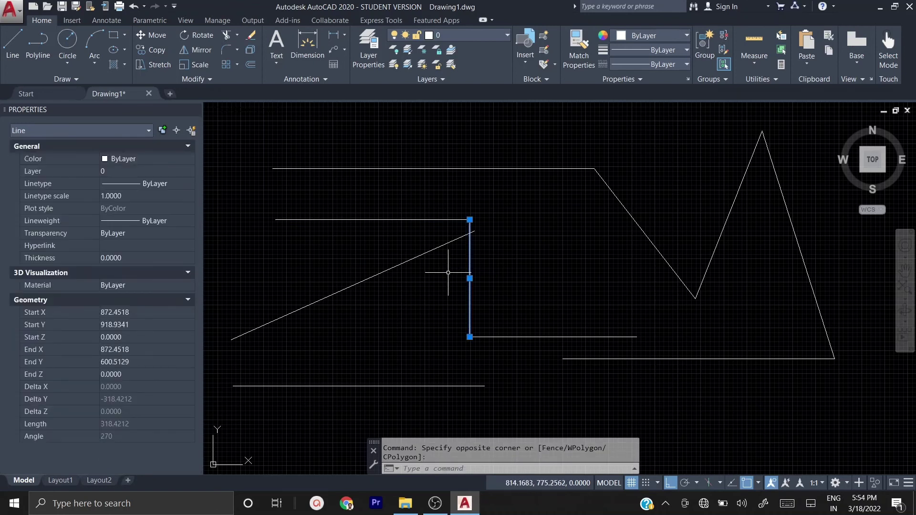
key(Escape)
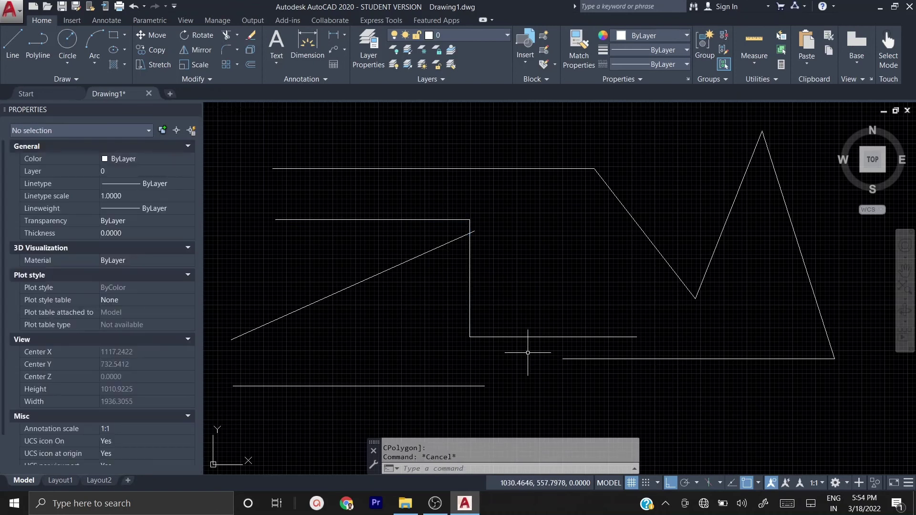
click(528, 356)
click(513, 297)
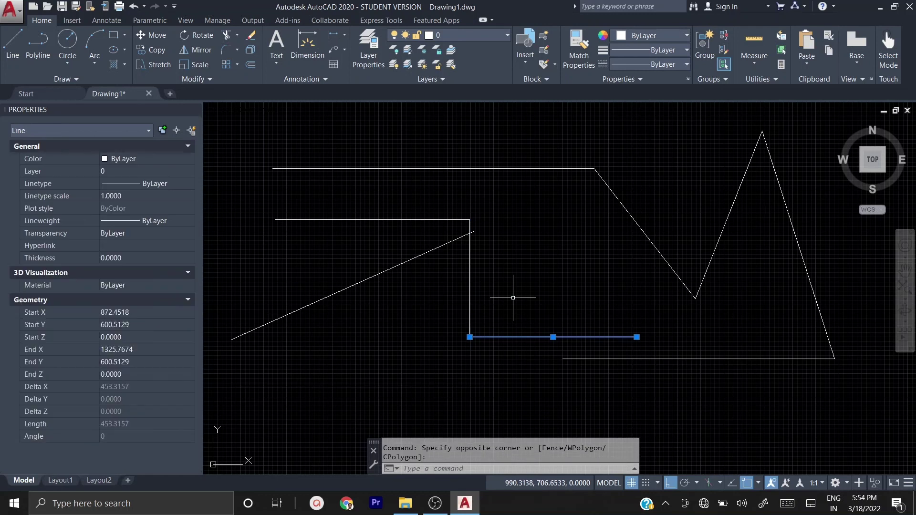
key(Escape)
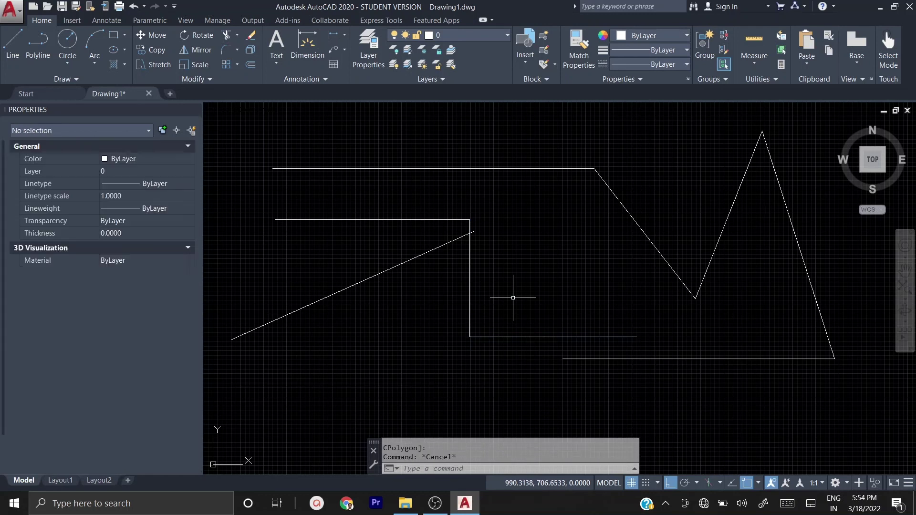